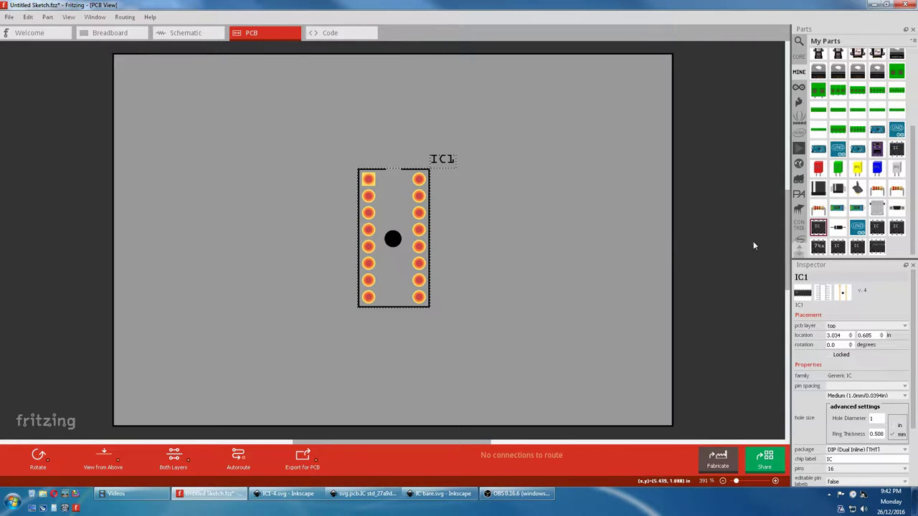
Step: Place an 8-pin generic IC from the CORE bin on the PCB just right of IC1
left_click(798, 56)
left_click(817, 193)
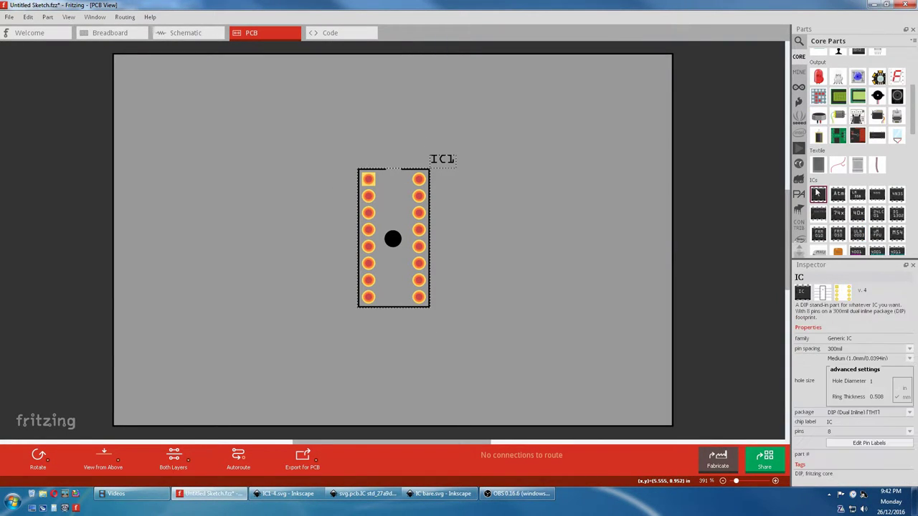
left_click_drag(817, 193, 456, 190)
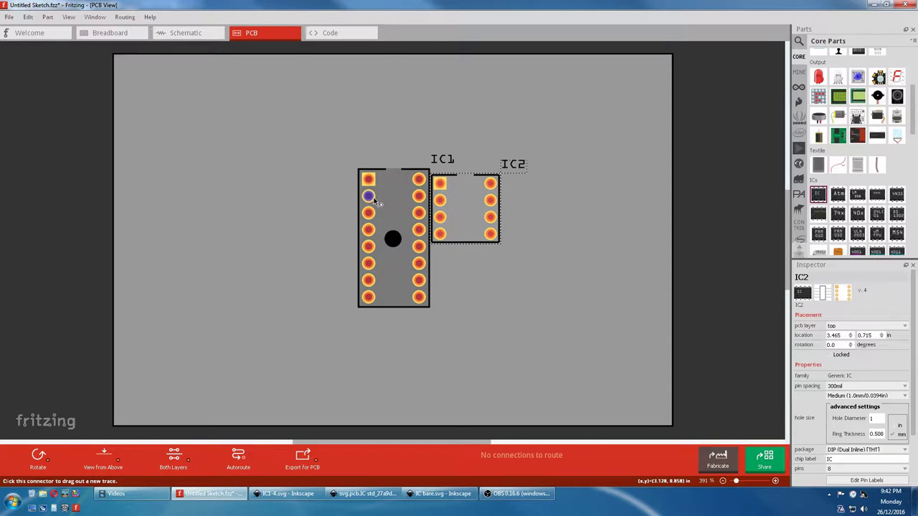
Step: Delete IC2 from the PCB, then review the My Parts custom IC's PCB footprint in the Parts Editor
right_click(456, 202)
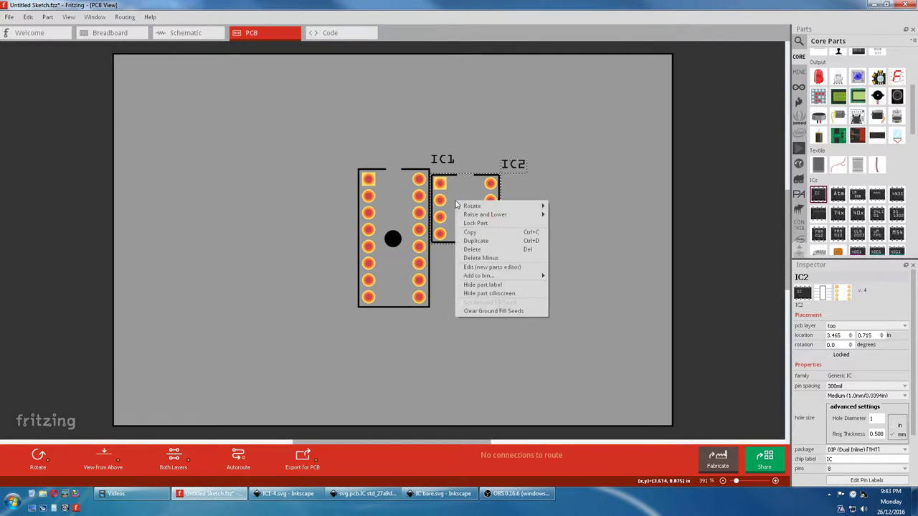
left_click(471, 249)
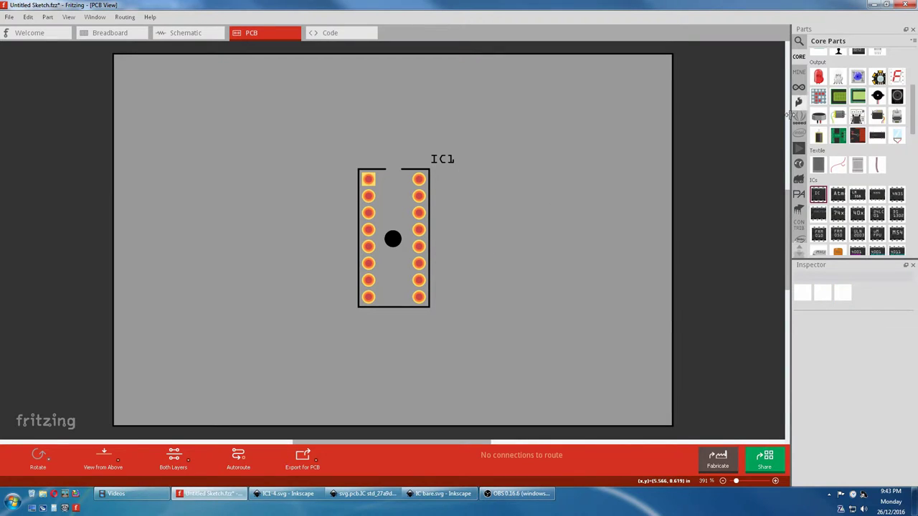
left_click(798, 74)
left_click(816, 227)
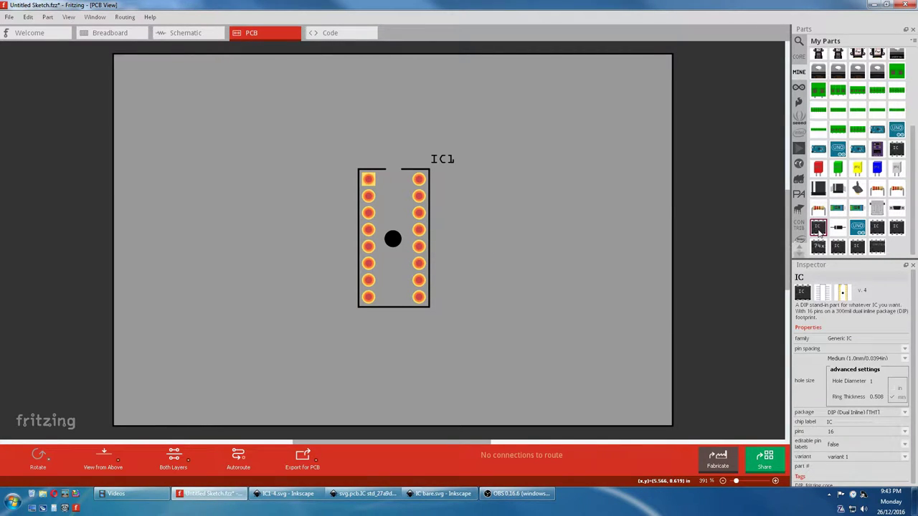
right_click(818, 231)
left_click(823, 236)
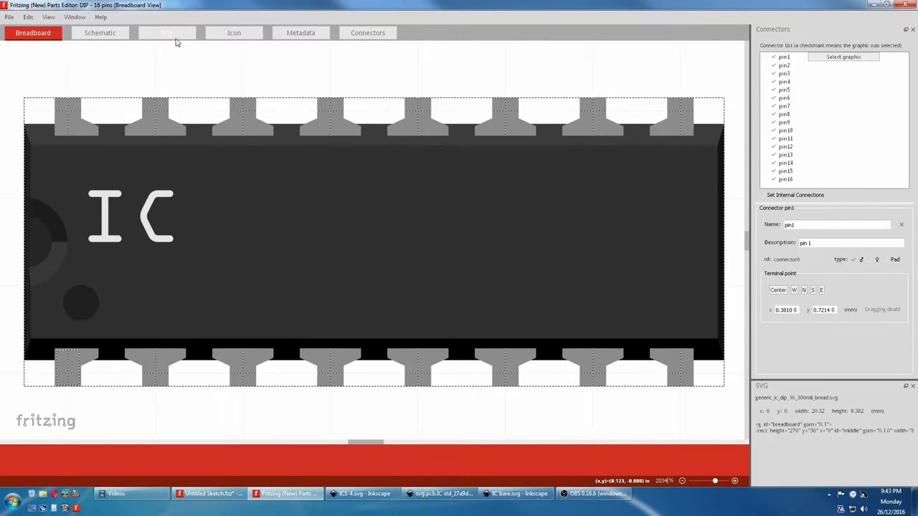
left_click(176, 34)
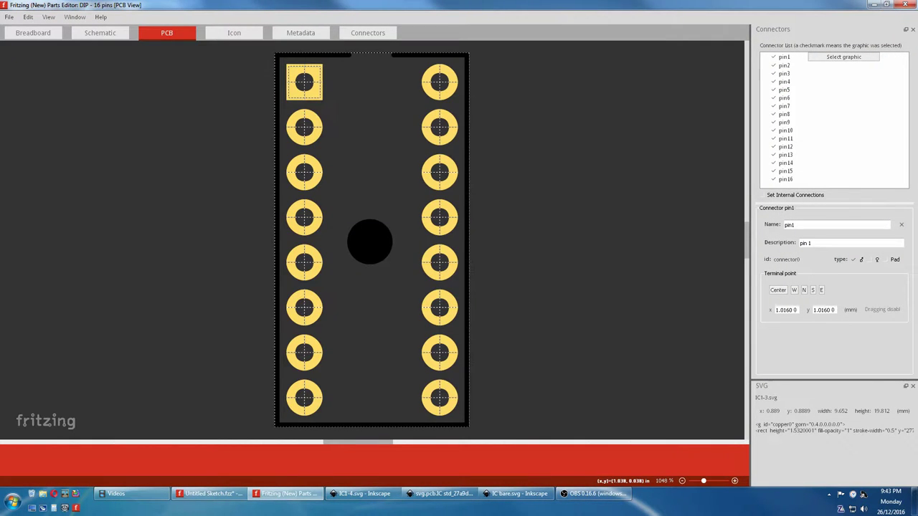
left_click(900, 7)
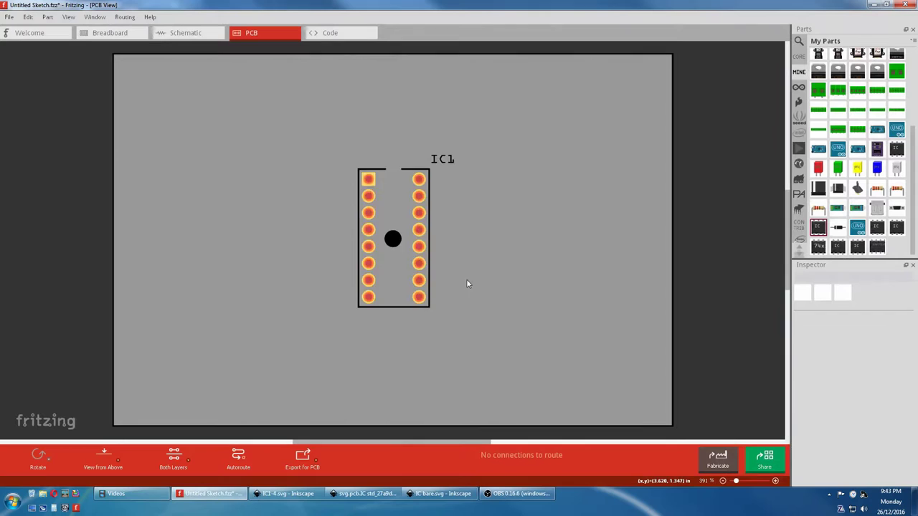
Step: Add a second custom 16-pin center-hole IC from My Parts as IC2, right of IC1
left_click_drag(818, 228, 500, 196)
right_click(504, 195)
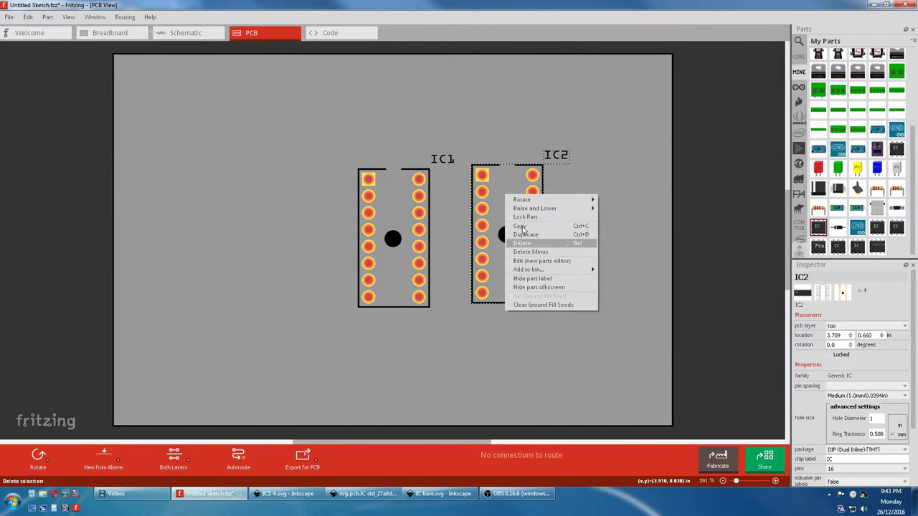
left_click(523, 261)
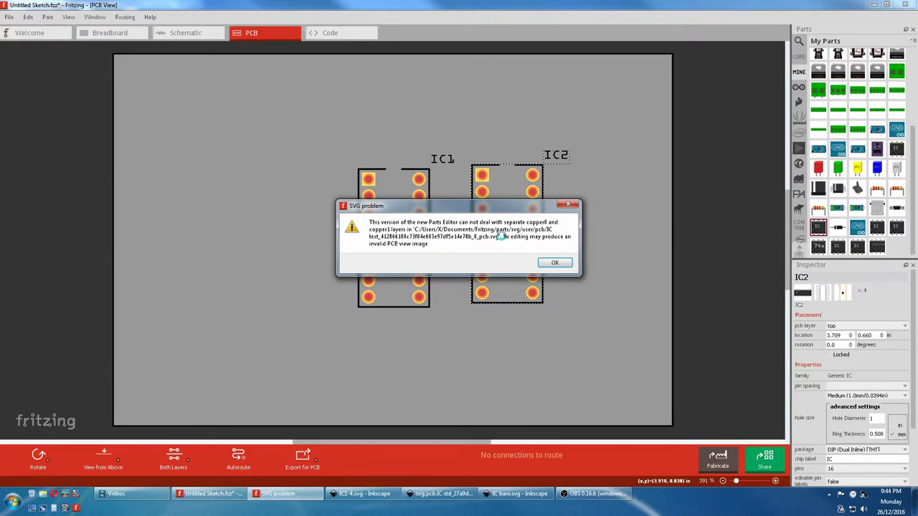
left_click(554, 262)
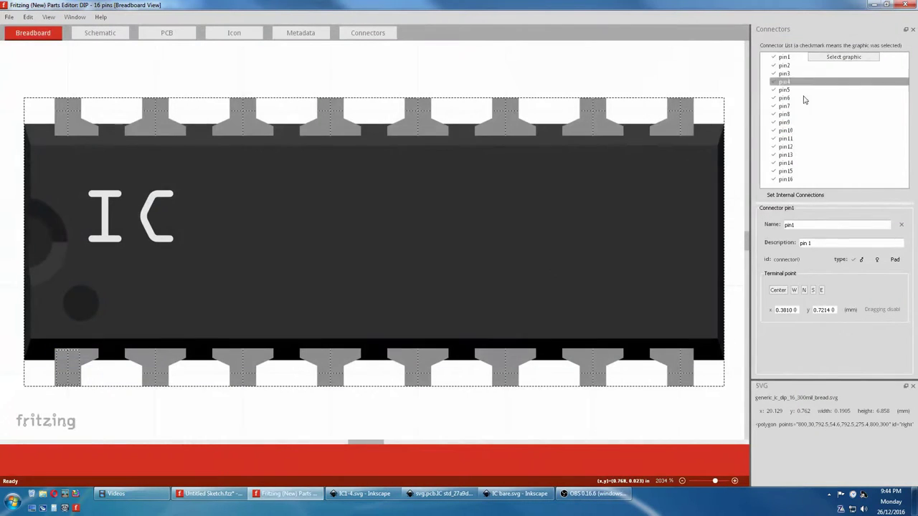
left_click(911, 5)
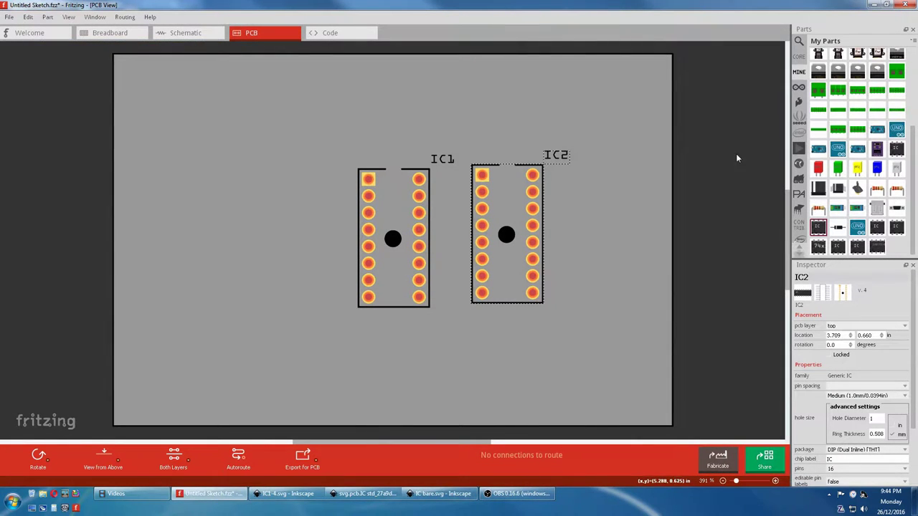
Step: Drag an HEF4094 from CORE onto the PCB right of IC2 and open it in the new Parts Editor
left_click(799, 55)
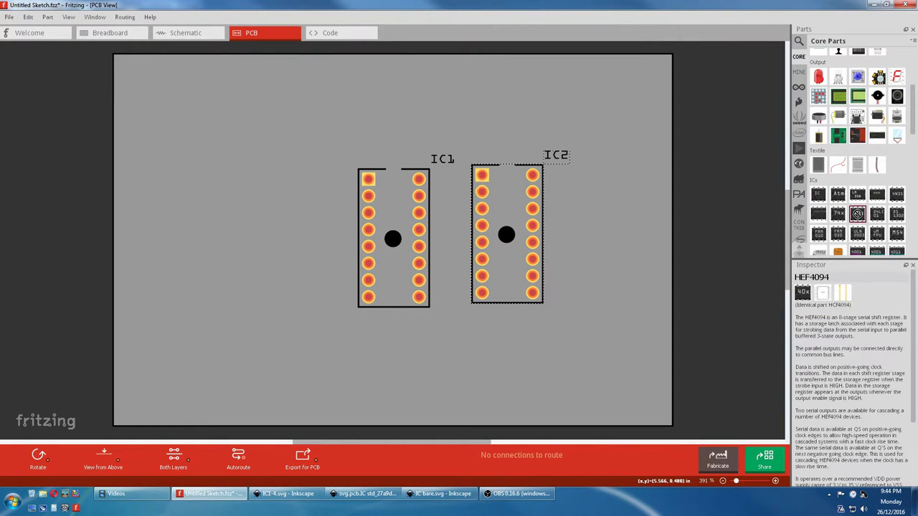
left_click_drag(857, 213, 596, 197)
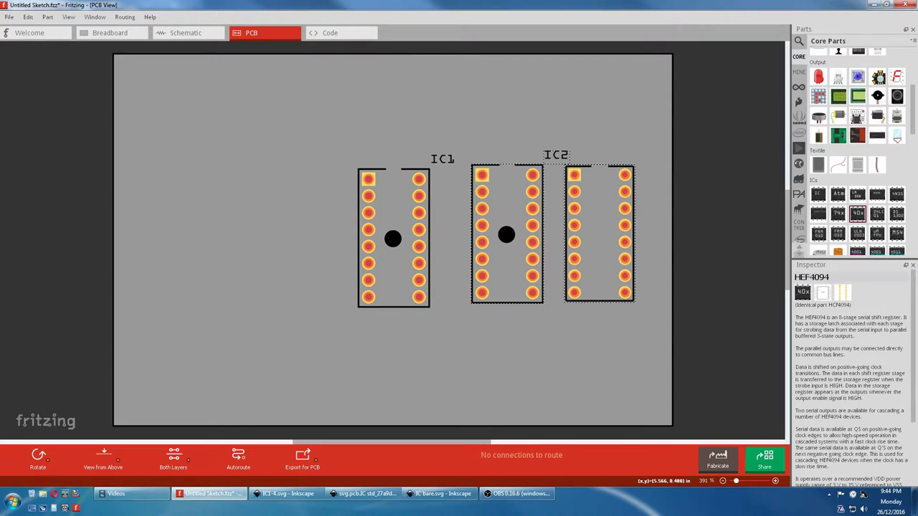
right_click(596, 197)
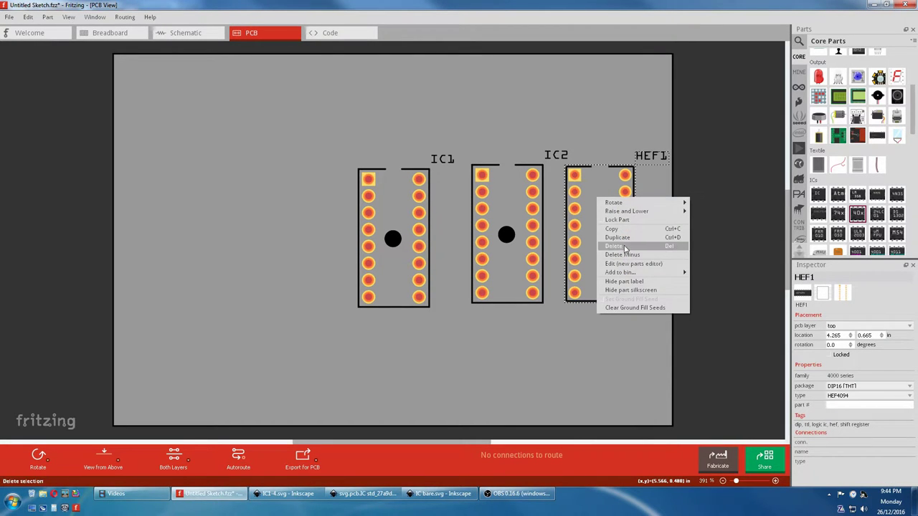
left_click(633, 263)
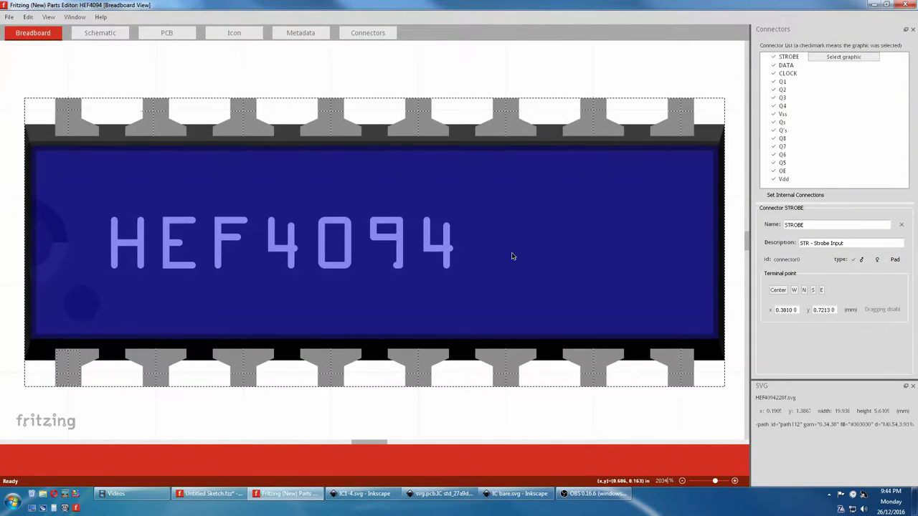
Step: Load Downloads\IC1-2.svg as the HEF4094's PCB view image
left_click(174, 37)
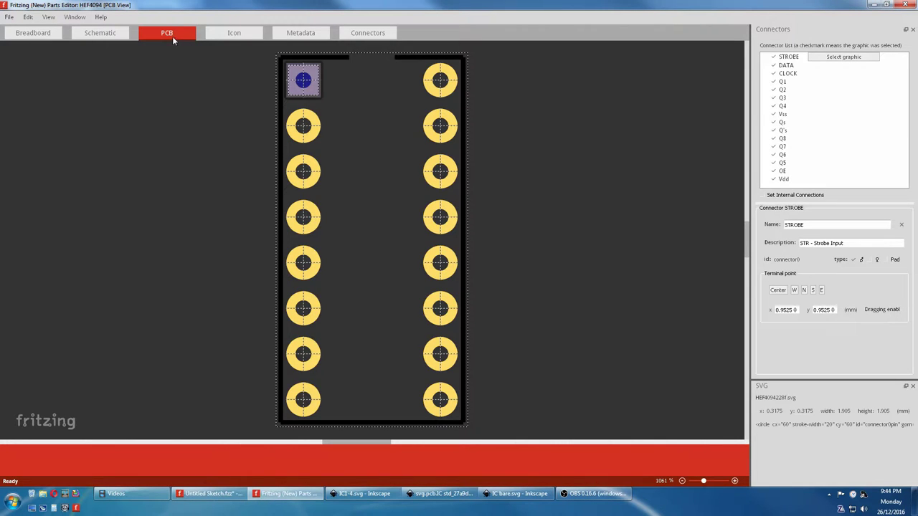
left_click(11, 18)
left_click(12, 20)
left_click(10, 21)
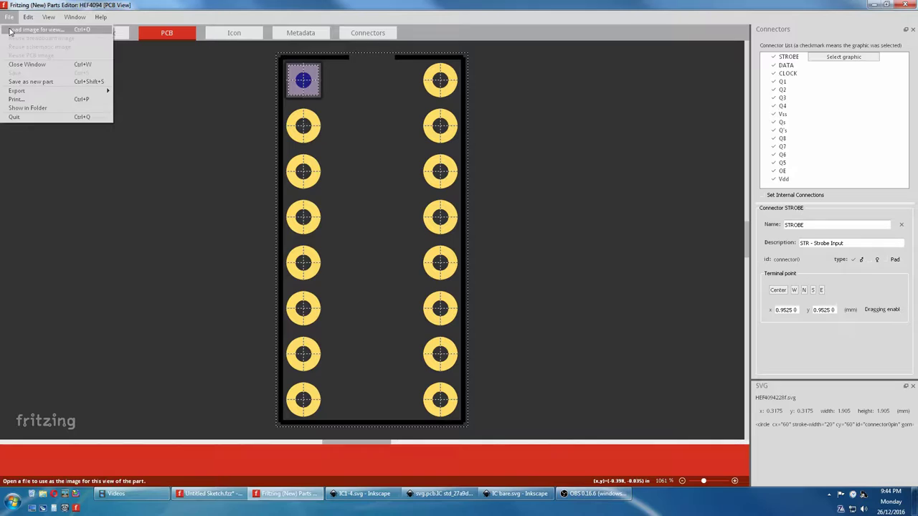
left_click(10, 31)
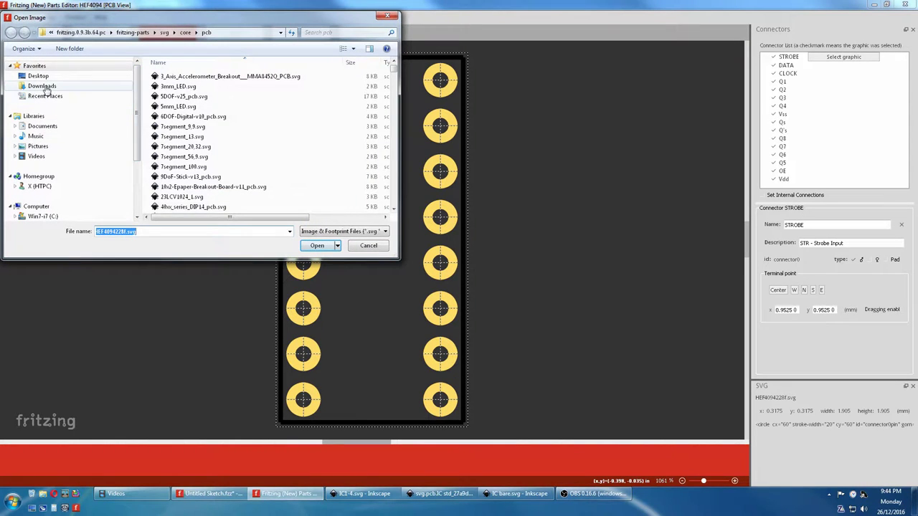
left_click(42, 85)
scroll(181, 179, "down", 4)
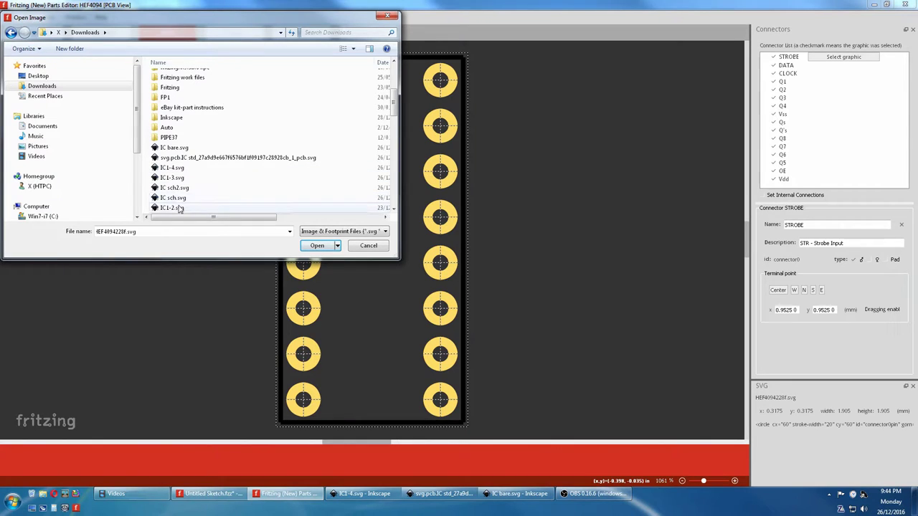
left_click(178, 209)
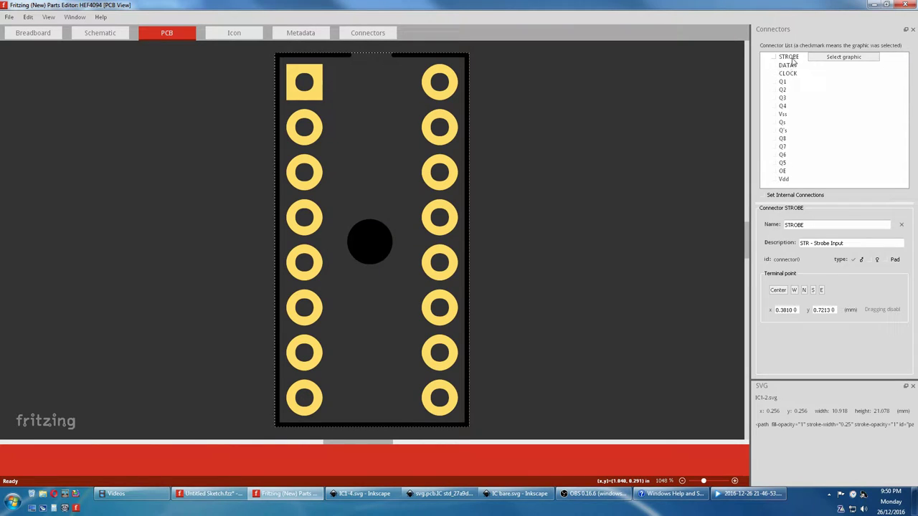
Step: Link the STROBE connector to pad 1 and DATA to pad 2 on the footprint
left_click(793, 62)
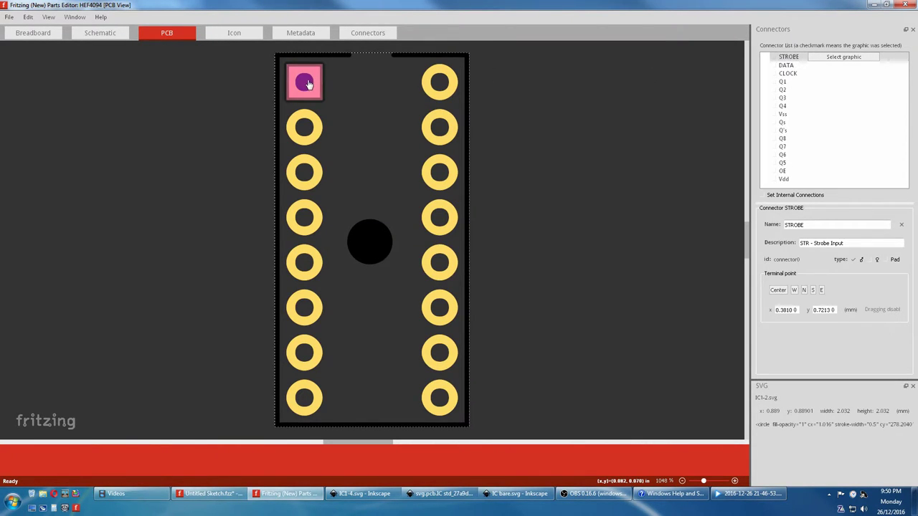
left_click(313, 79)
left_click(784, 65)
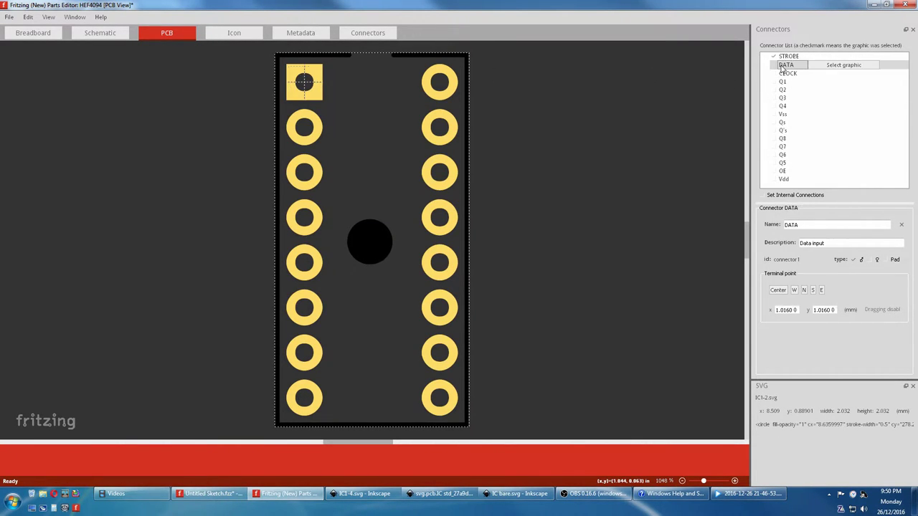
left_click(807, 66)
left_click(305, 125)
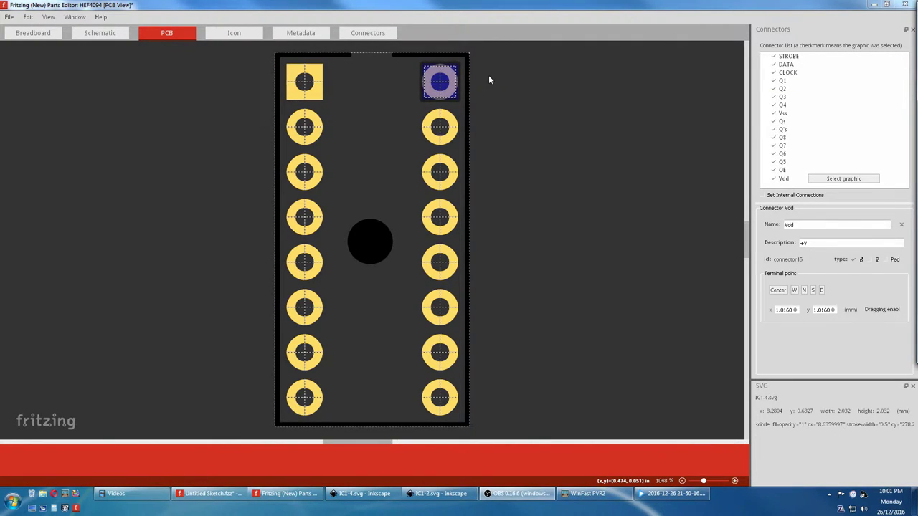
Step: Save the edited HEF4094 part with the ICtest3 prefix, accepting the sketch change warning
left_click(9, 17)
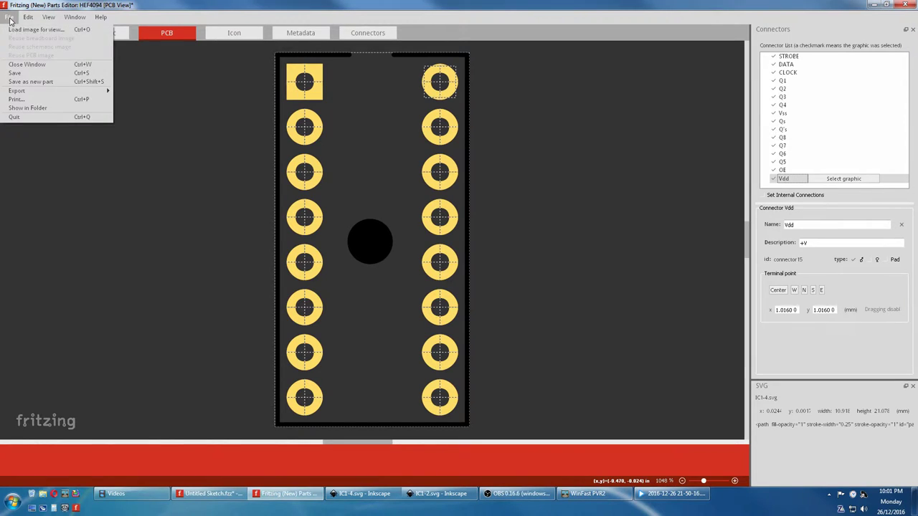
left_click(16, 73)
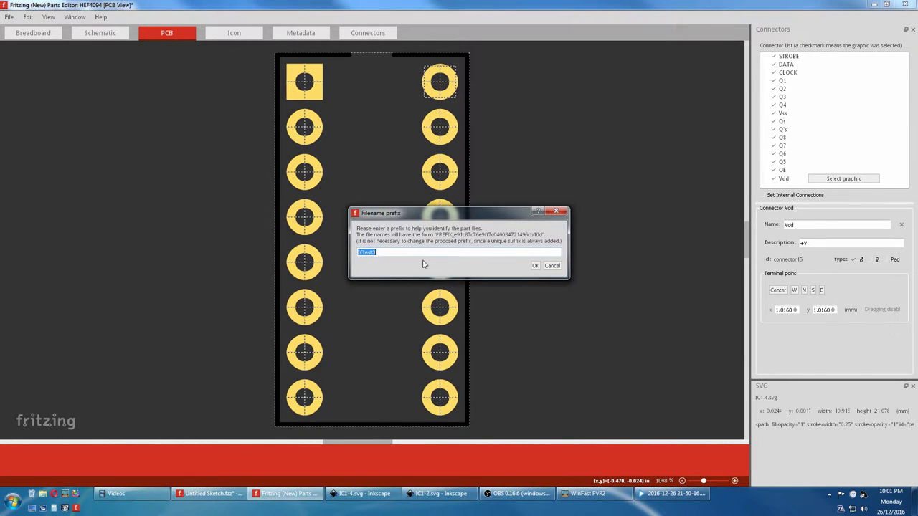
left_click(535, 266)
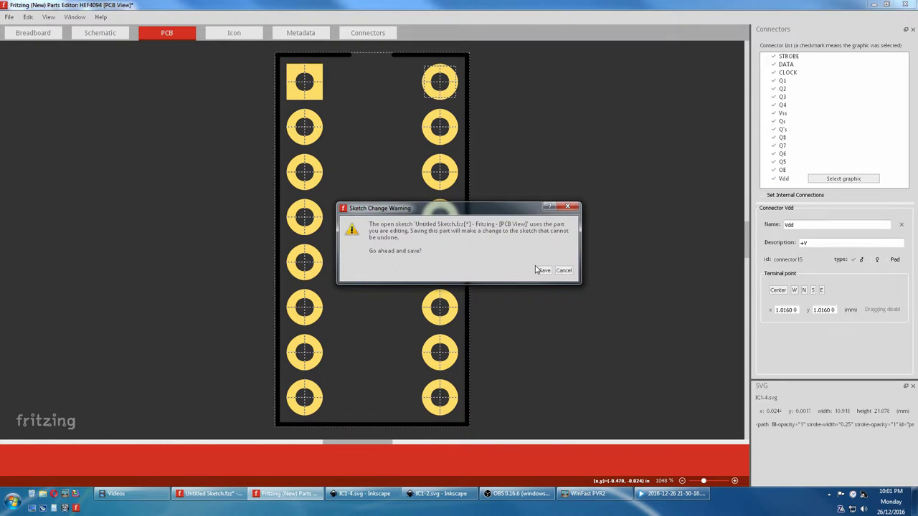
left_click(538, 270)
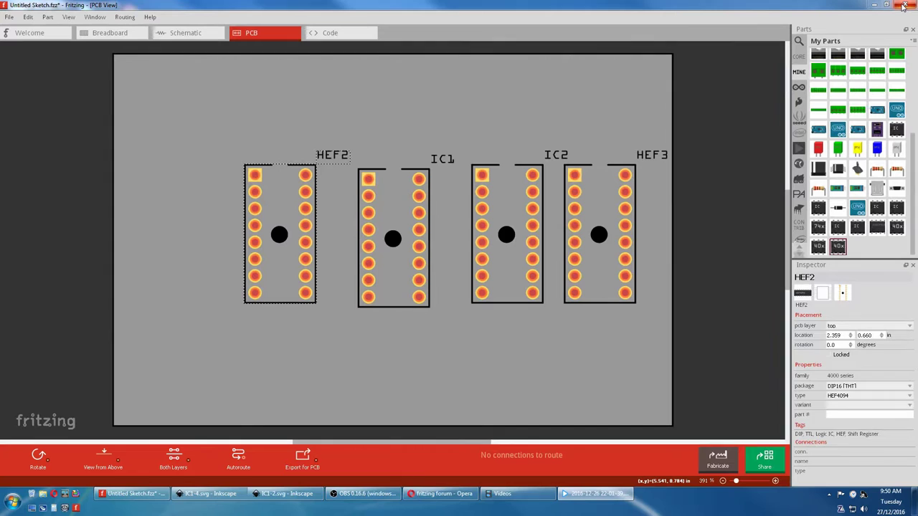
right_click(834, 248)
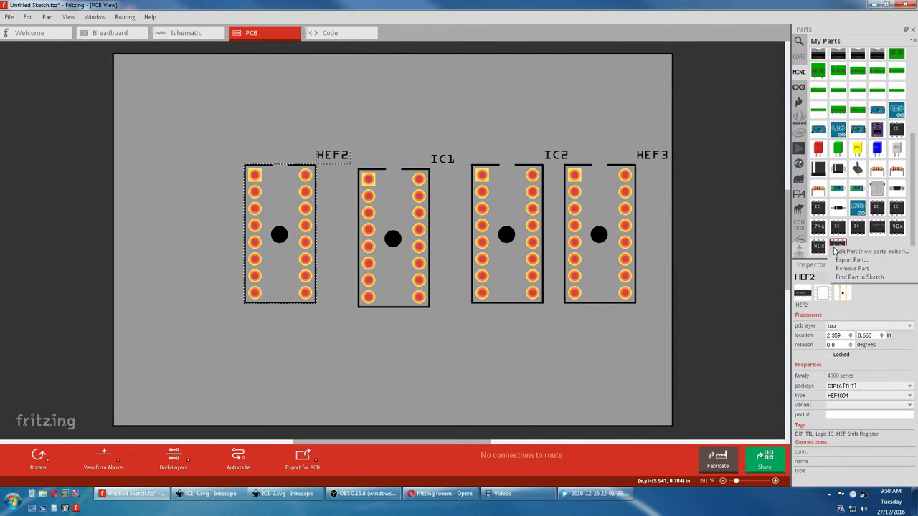
left_click(841, 252)
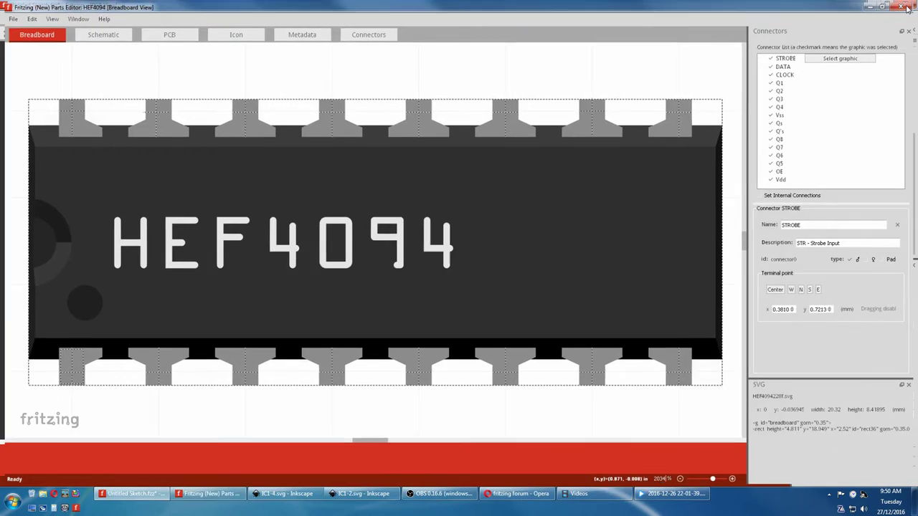
left_click(906, 8)
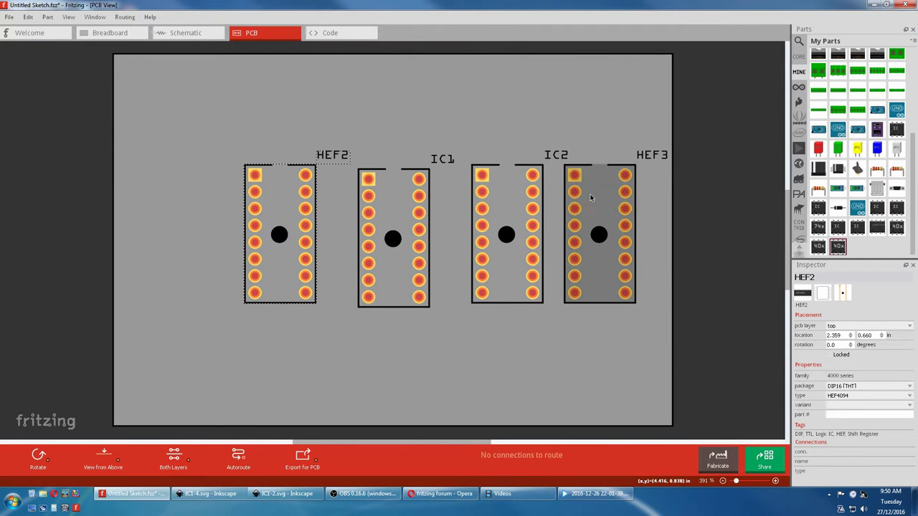
right_click(597, 262)
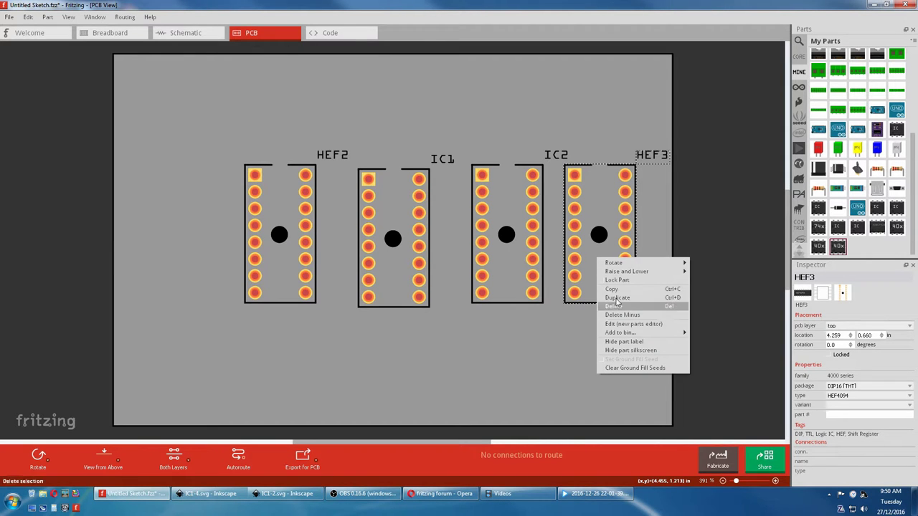
left_click(618, 328)
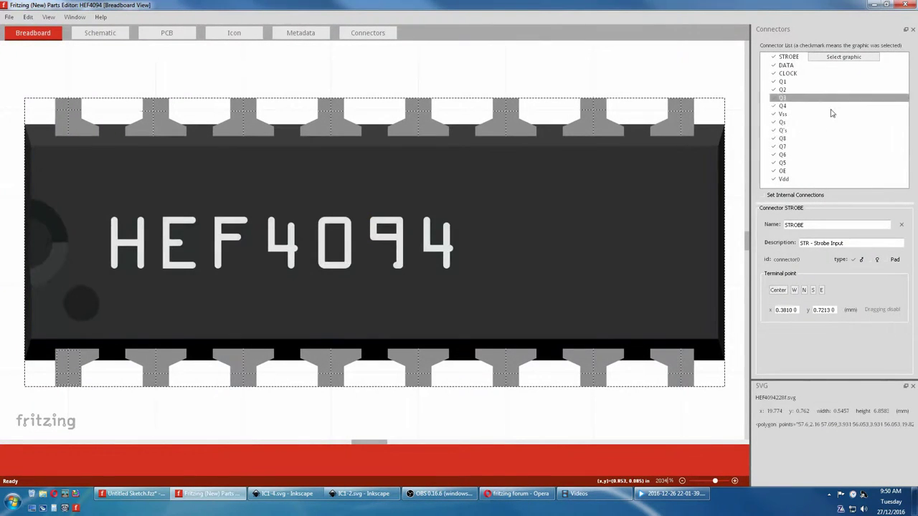
left_click(905, 7)
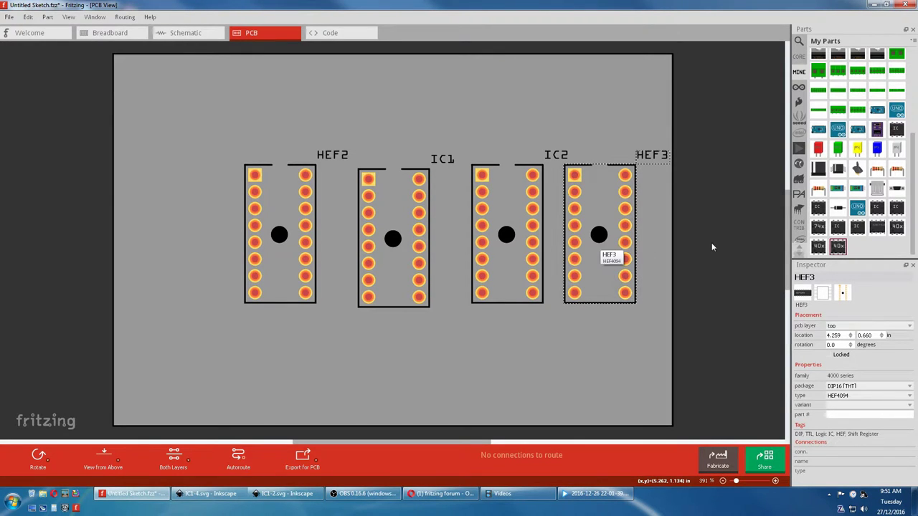
Step: Bring up IC1-2.svg in Inkscape with the XML Editor listing the copper0 pad circles
mouse_move(832, 248)
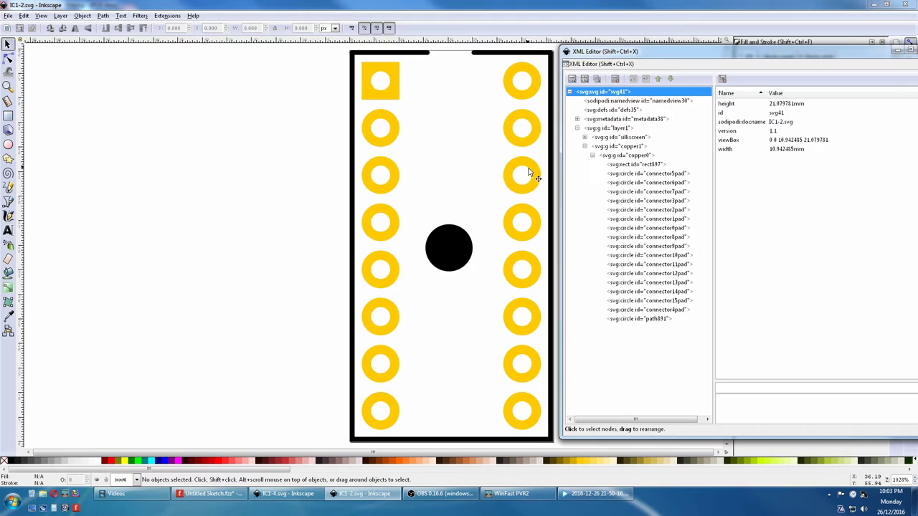
Step: Locate connector3pad, 2pad, 1pad, 0pad and 8pad in the XML Editor, then switch to IC1-4.svg
left_click(644, 201)
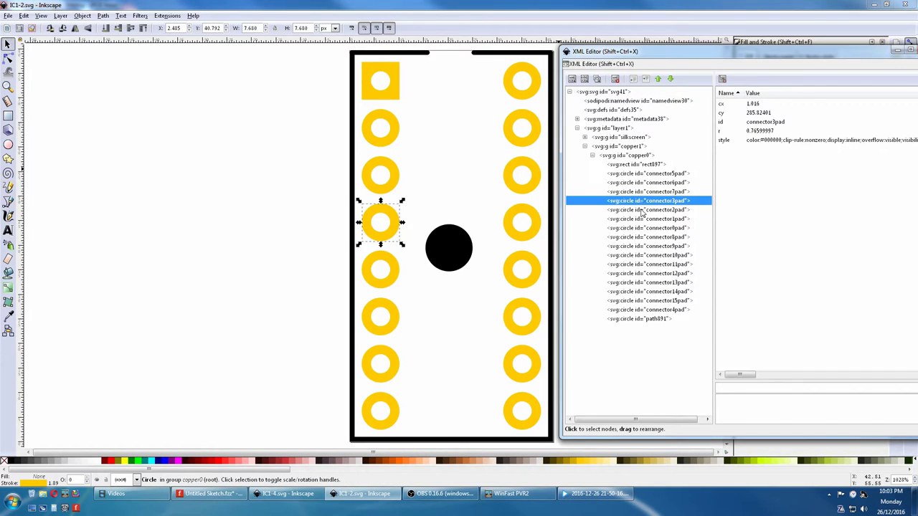
left_click(642, 209)
left_click(643, 218)
left_click(642, 227)
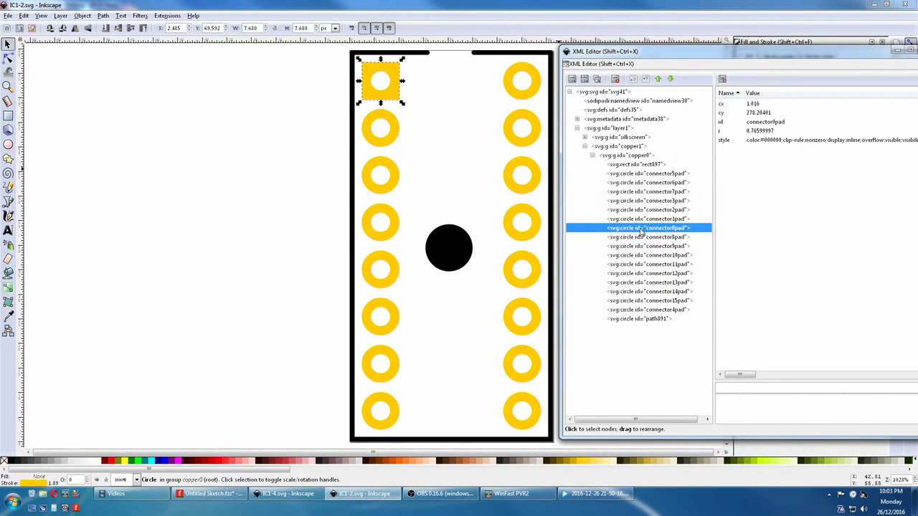
left_click(638, 237)
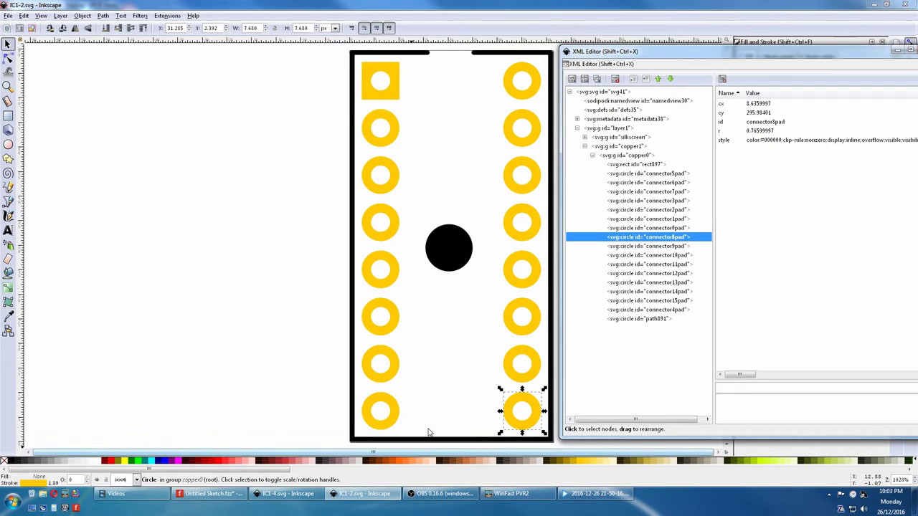
left_click(290, 494)
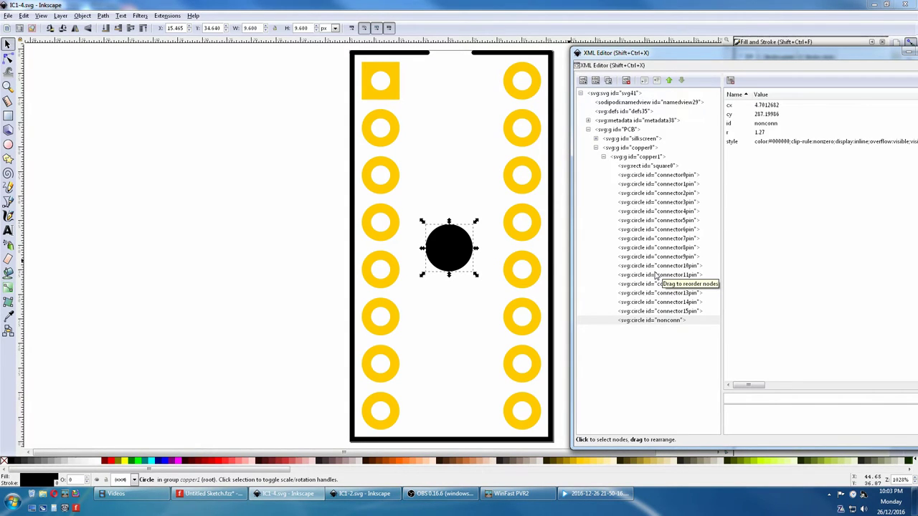
Step: Open part HEF2 in the new Parts Editor on its PCB view
left_click(216, 493)
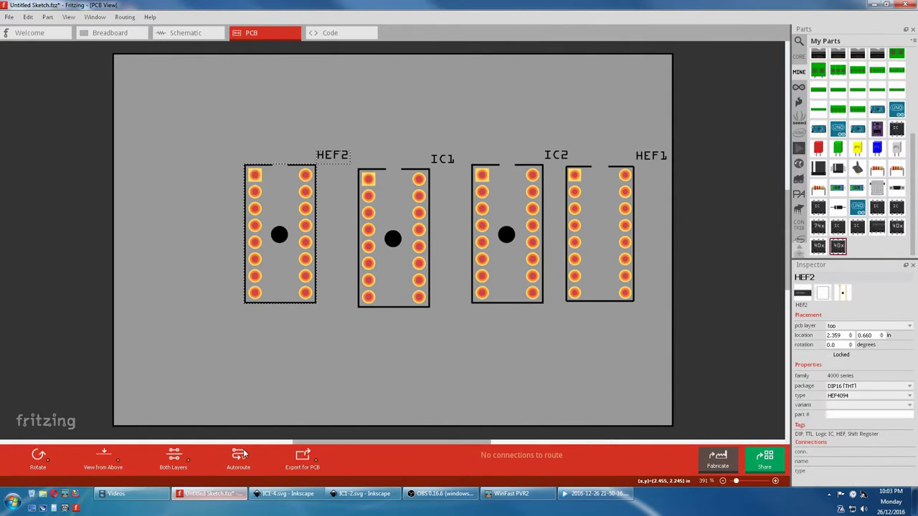
right_click(279, 207)
left_click(307, 272)
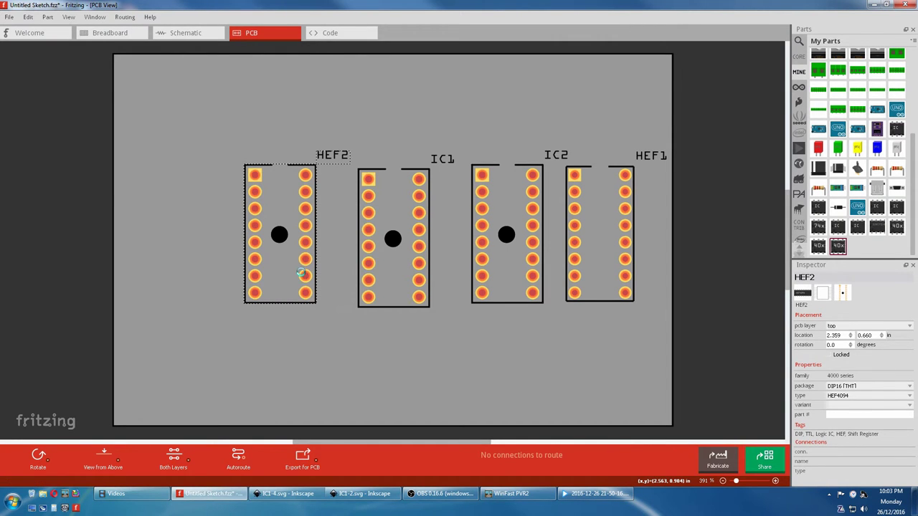
left_click(159, 37)
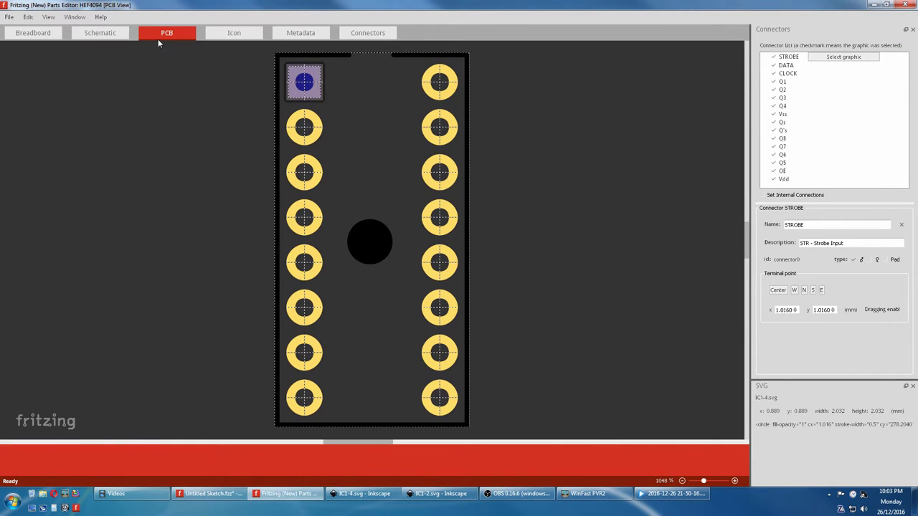
Step: Load Downloads\IC1-2.svg as HEF2's PCB footprint image
left_click(9, 16)
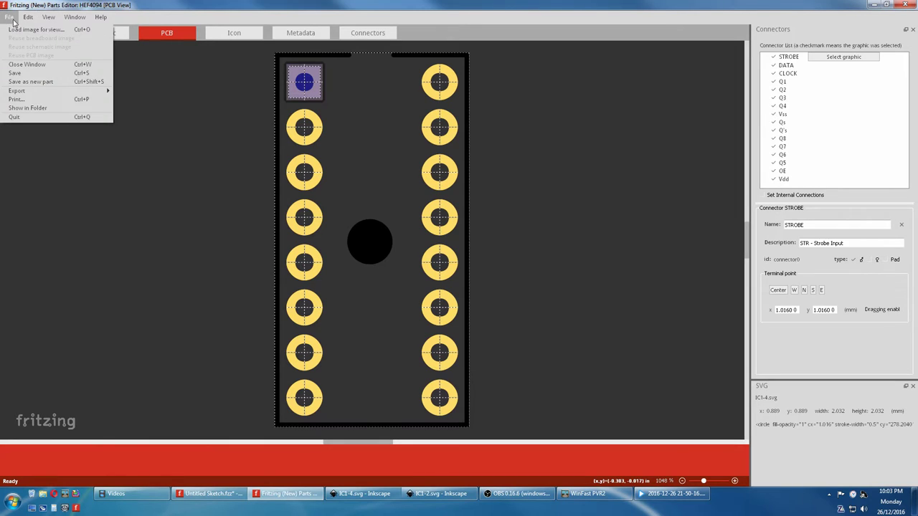
left_click(22, 31)
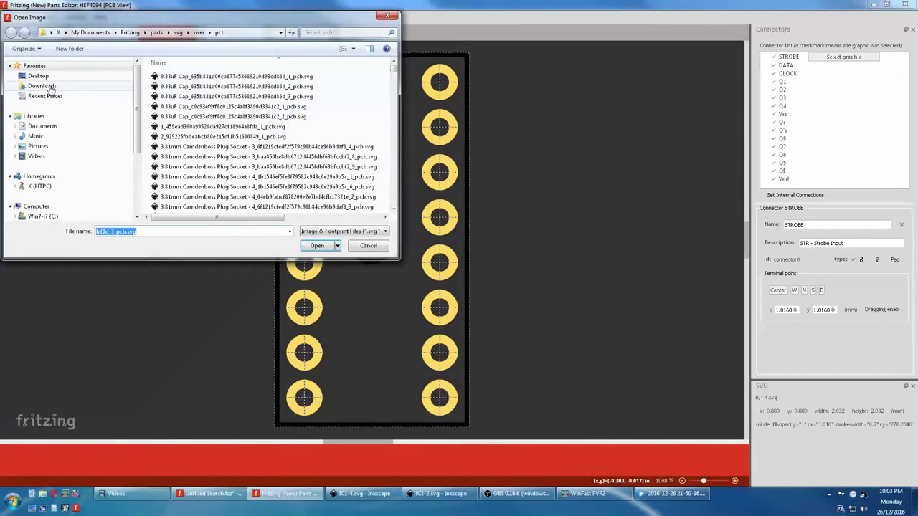
left_click(41, 85)
scroll(169, 183, "down", 4)
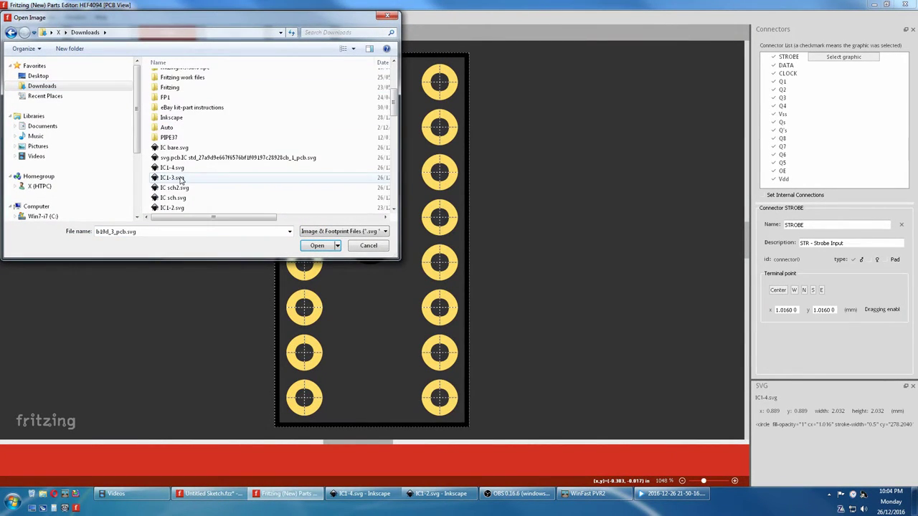
left_click(181, 208)
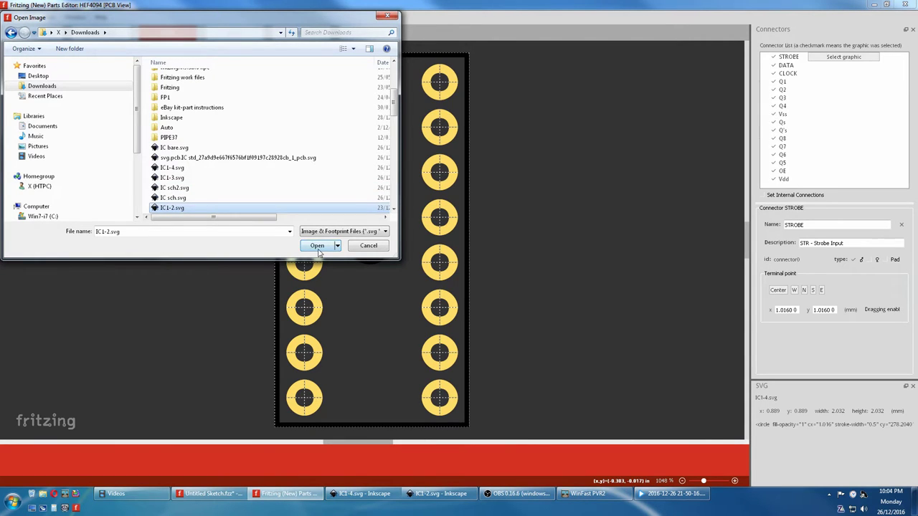
left_click(317, 245)
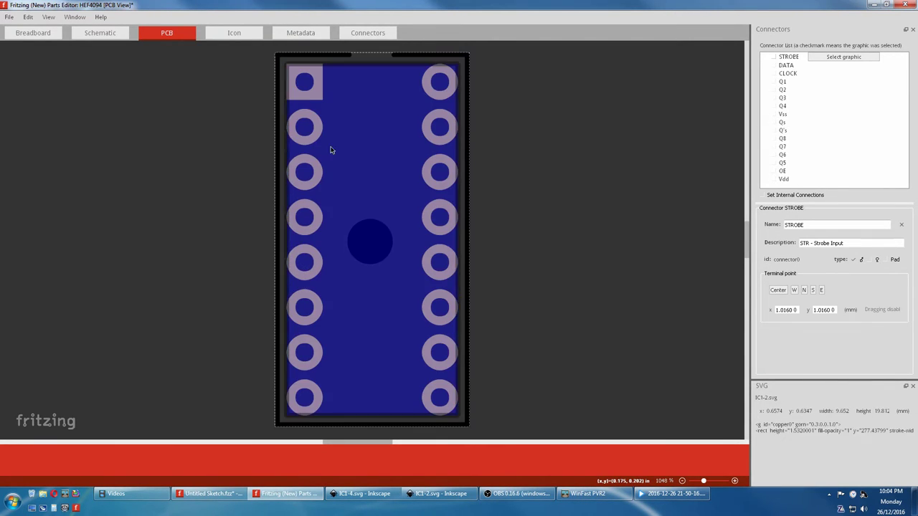
Step: Load IC1-4.svg from Downloads as HEF2's PCB footprint image, auto-linking STROBE through Vdd pads
left_click(9, 17)
left_click(16, 29)
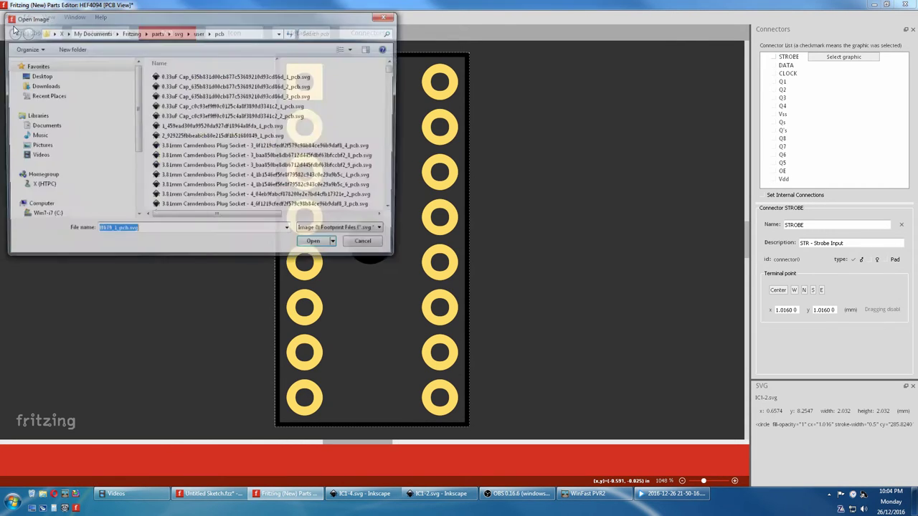
left_click(43, 86)
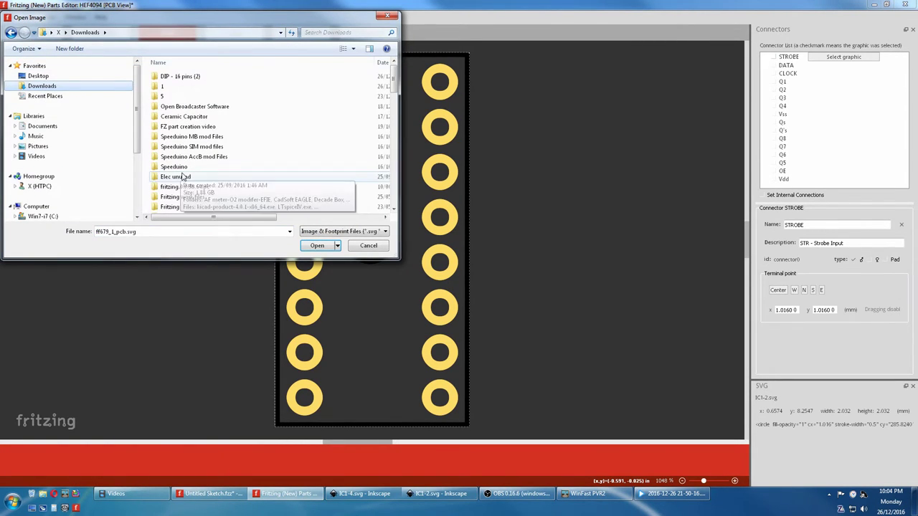
scroll(182, 178, "down", 3)
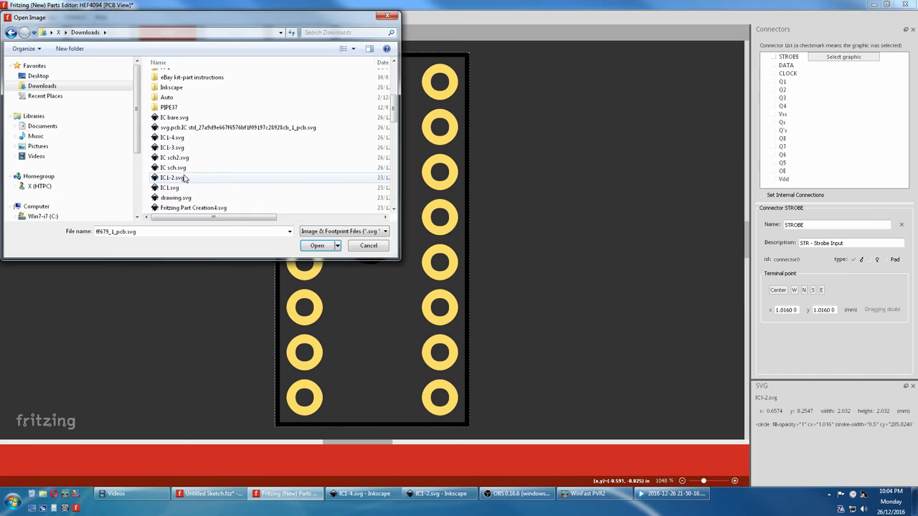
left_click(168, 139)
left_click(317, 245)
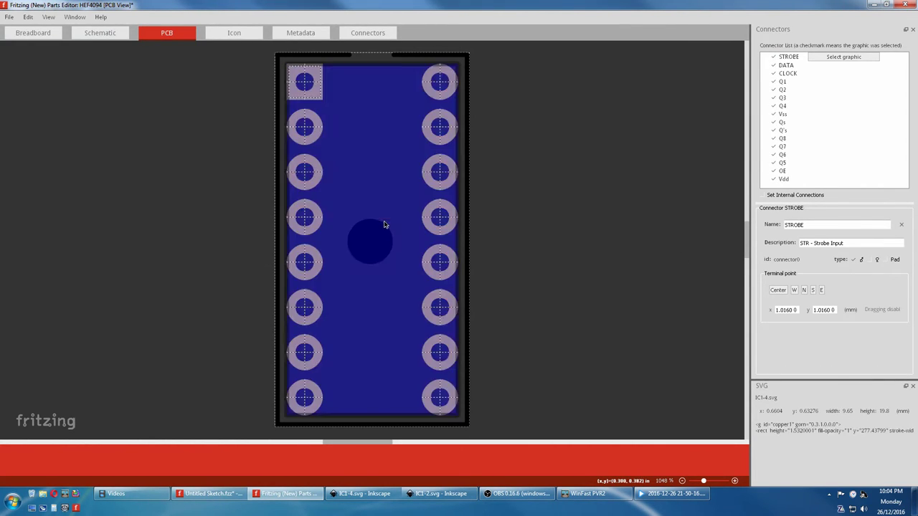
left_click(782, 139)
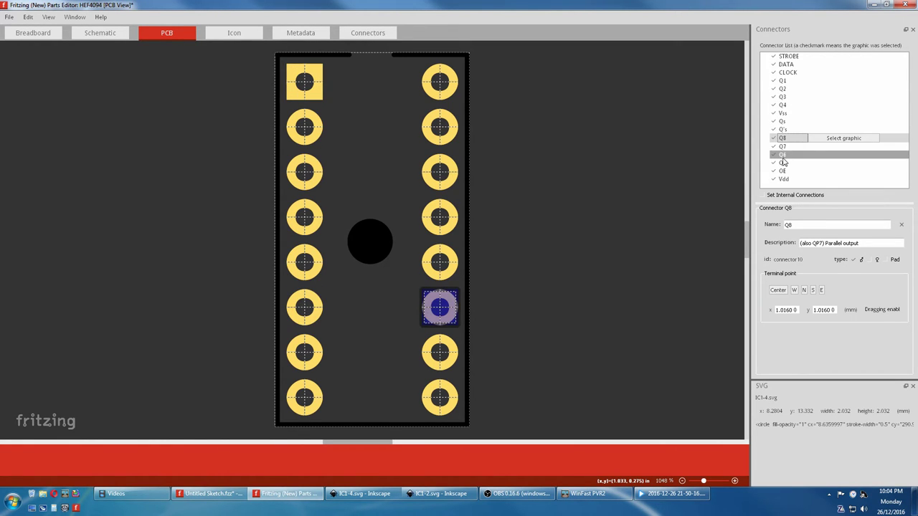
left_click(783, 155)
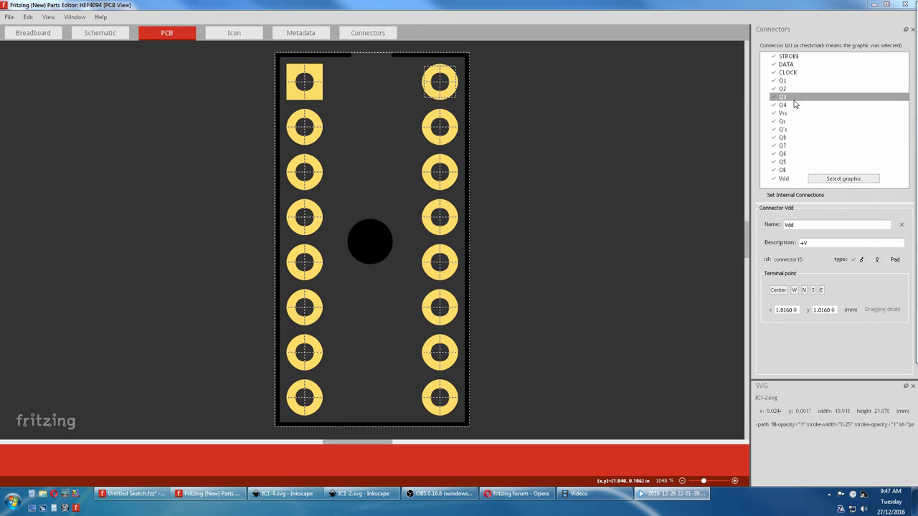
left_click(788, 56)
left_click(843, 57)
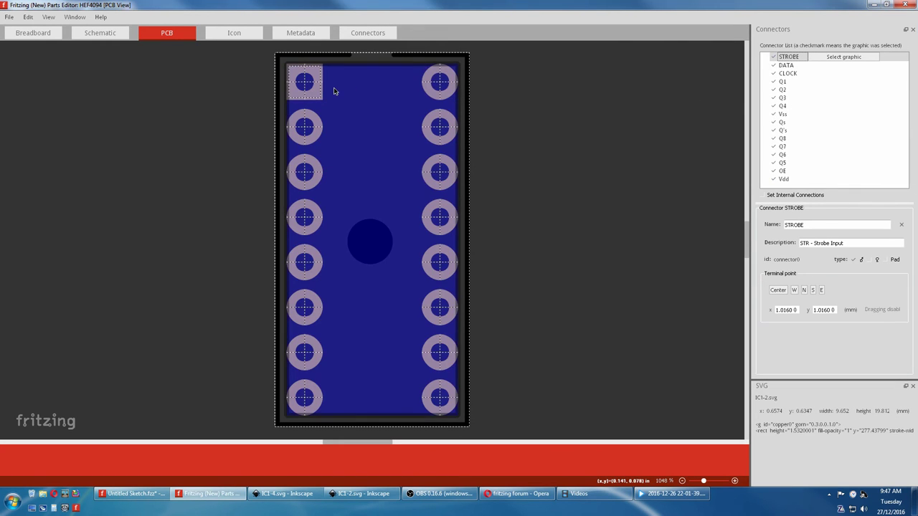
left_click(783, 179)
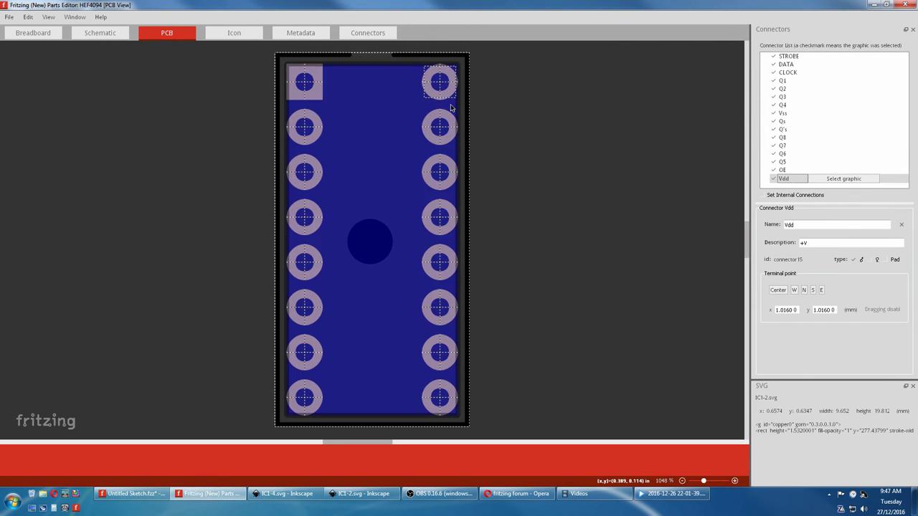